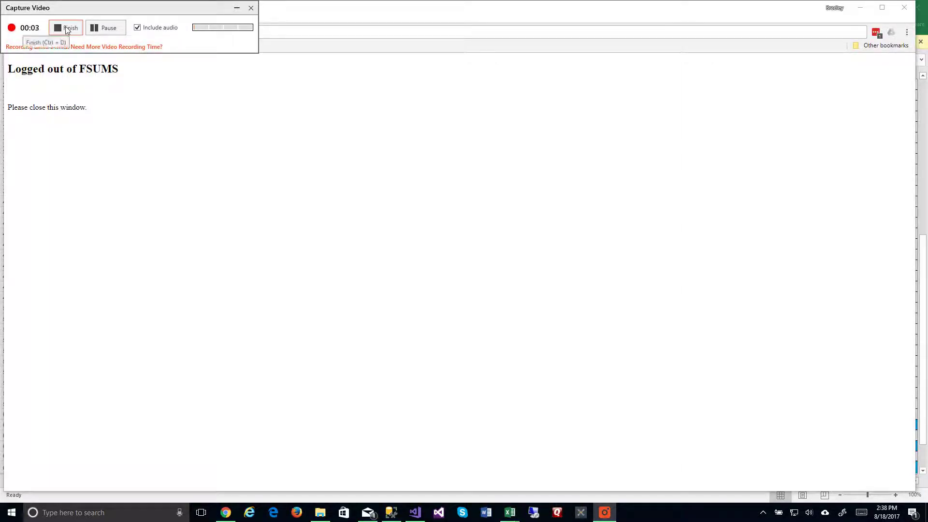
Step: Load the JustUnion log-in page from the fsunionweb.co.za address
{"action": "left_click", "coordinate": [235, 9]}
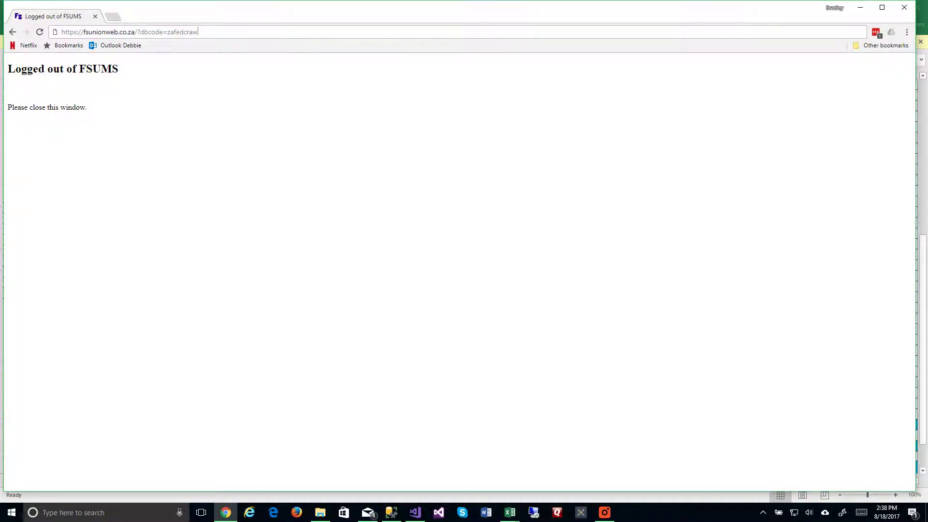
{"action": "key", "text": "Return"}
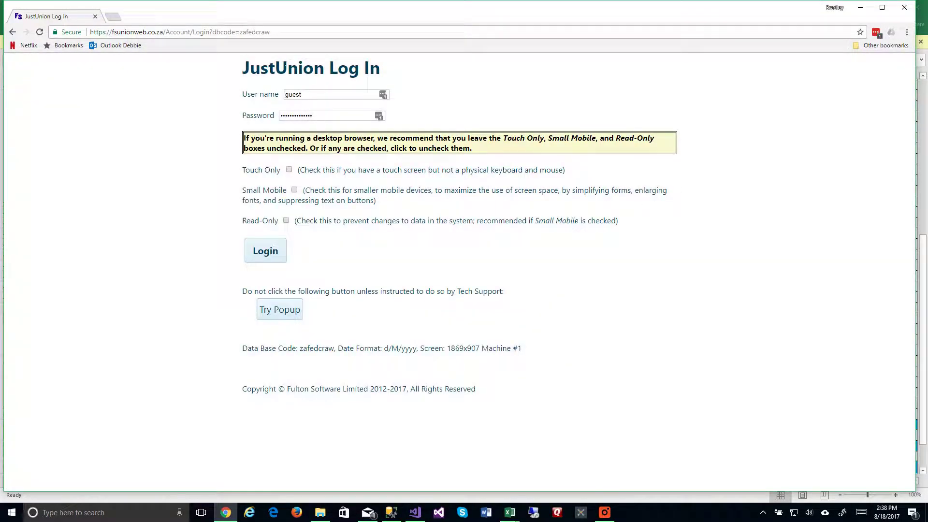
Step: Log in with the account password and open the Remittances search page
{"action": "left_click", "coordinate": [338, 115]}
{"action": "key", "text": "ctrl+a"}
{"action": "key", "text": "Tab"}
{"action": "key", "text": "Return"}
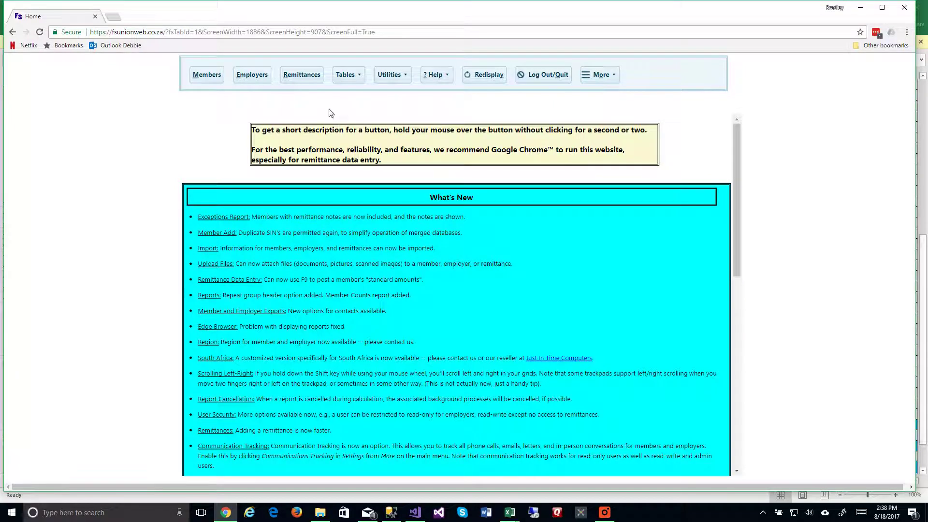
{"action": "left_click", "coordinate": [311, 80]}
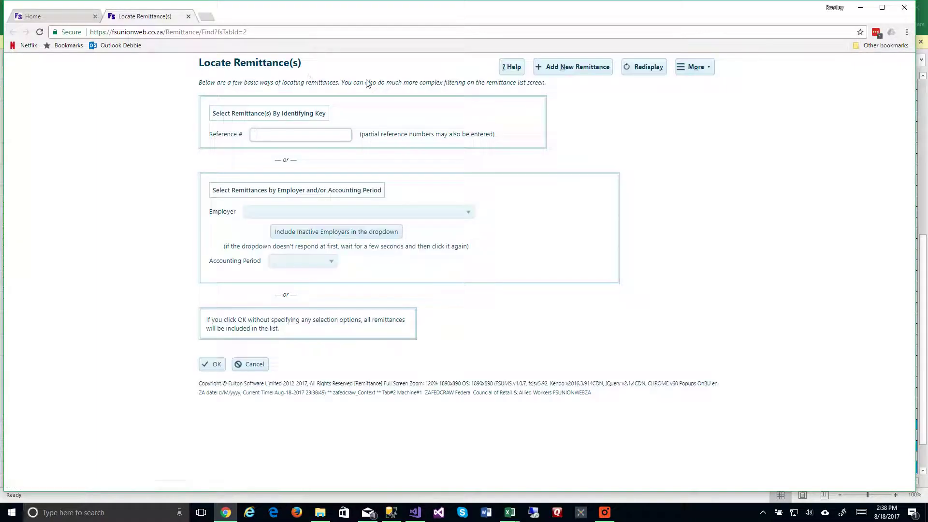
Step: Add a new remittance and enter KFCB-17-02 as its reference number
{"action": "left_click", "coordinate": [569, 68]}
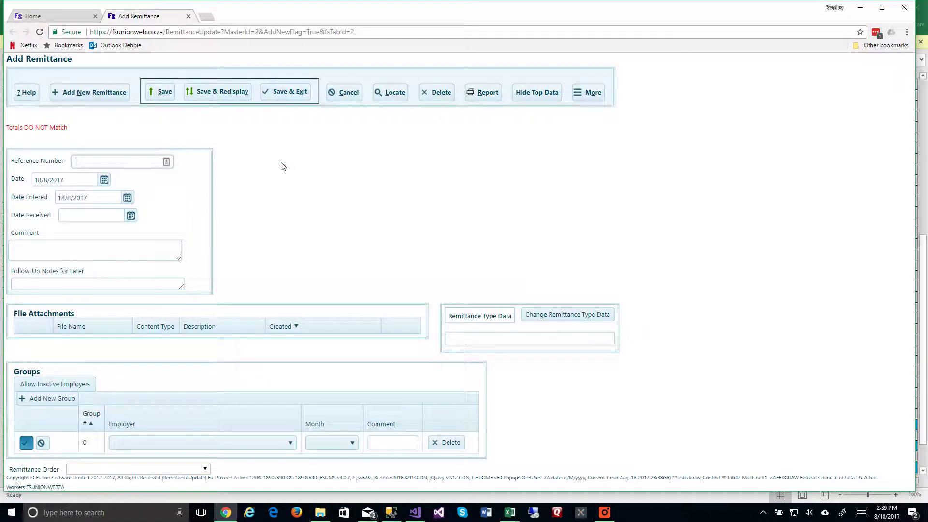
{"action": "type", "text": "KF"}
{"action": "type", "text": "CB-"}
{"action": "type", "text": "17-0"}
{"action": "type", "text": "2"}
Step: Set the group's employer to KFC BLOEMFONTEIN (FS03) and its month to 01/2017
{"action": "left_click", "coordinate": [247, 449]}
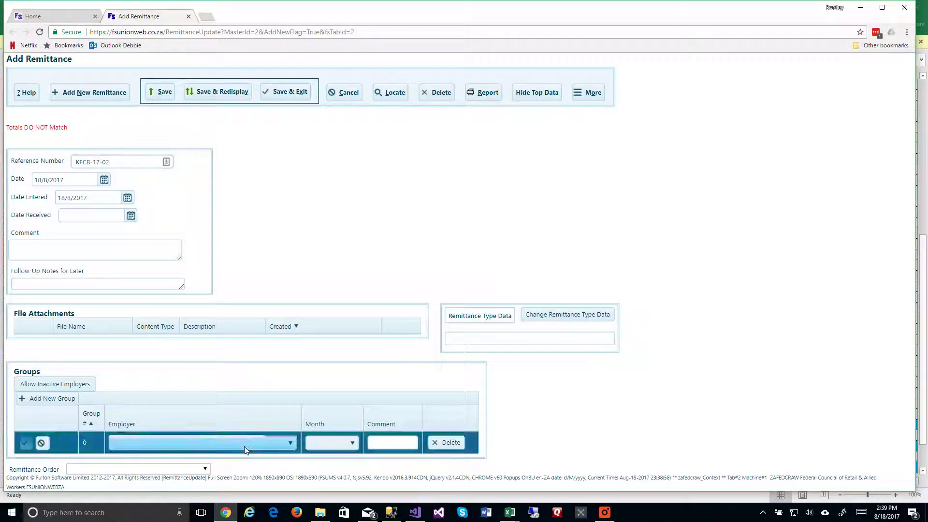
{"action": "scroll", "coordinate": [245, 446], "scroll_direction": "down", "scroll_amount": 2}
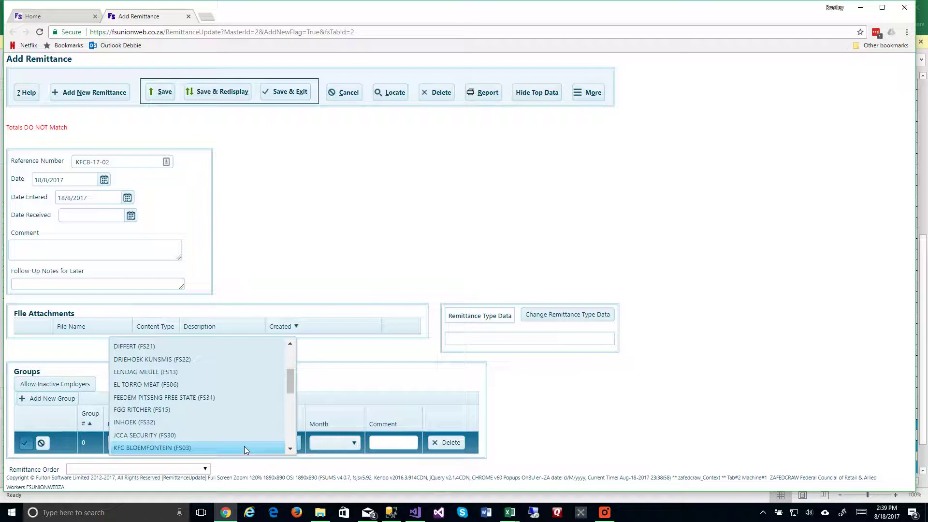
{"action": "left_click", "coordinate": [245, 446]}
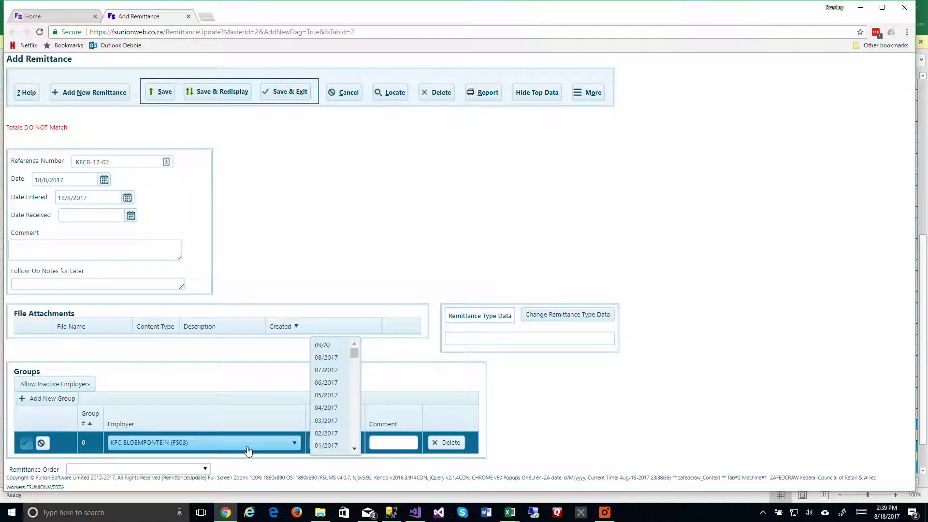
{"action": "left_click", "coordinate": [321, 441]}
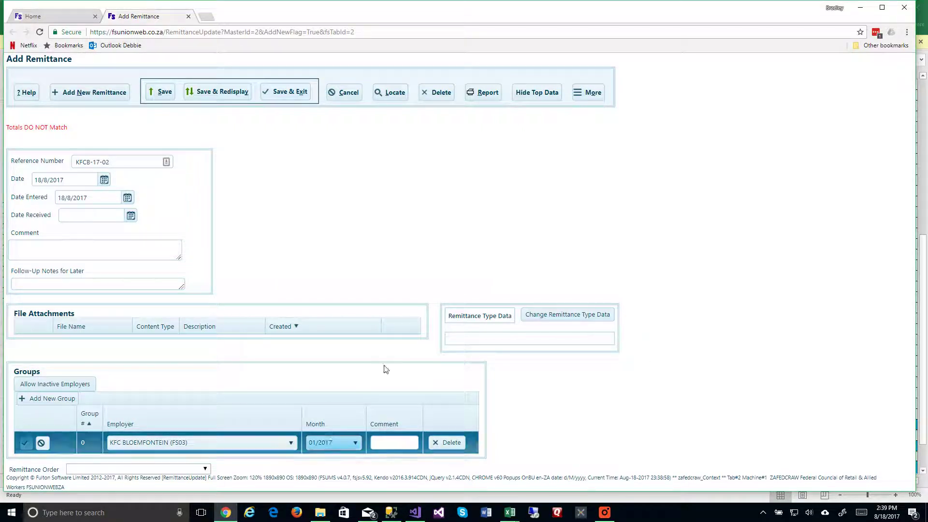
{"action": "left_click", "coordinate": [588, 98]}
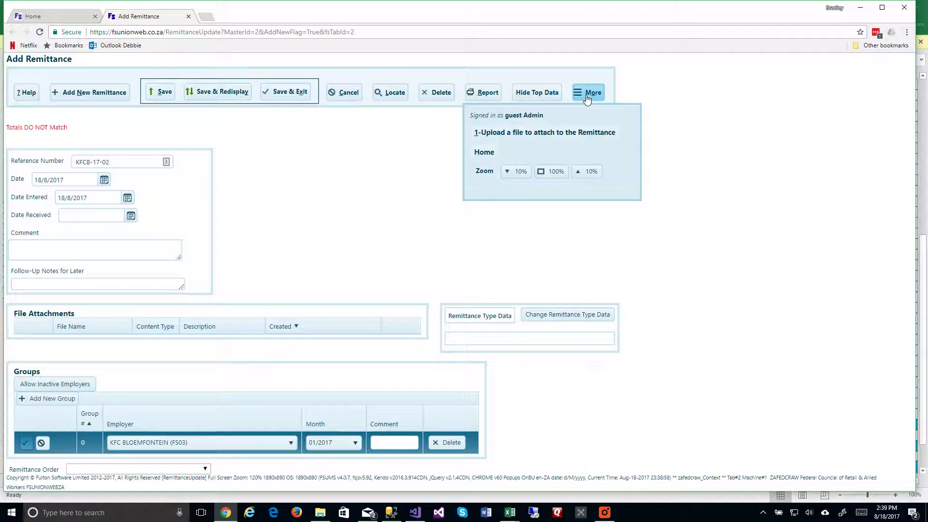
{"action": "left_click", "coordinate": [552, 443]}
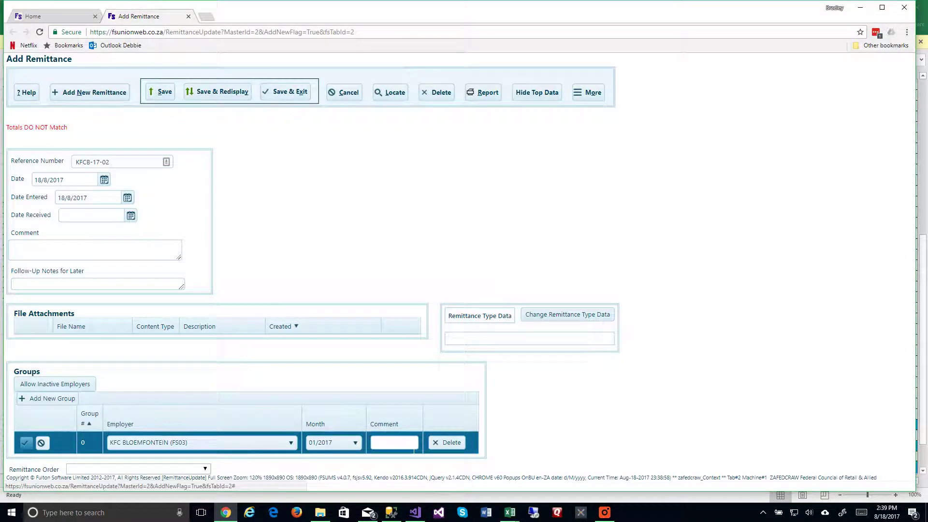
Step: Save the KFC BLOEMFONTEIN (FS03) group so the record becomes Change Remittance KFCB-17-02
{"action": "left_click", "coordinate": [25, 443]}
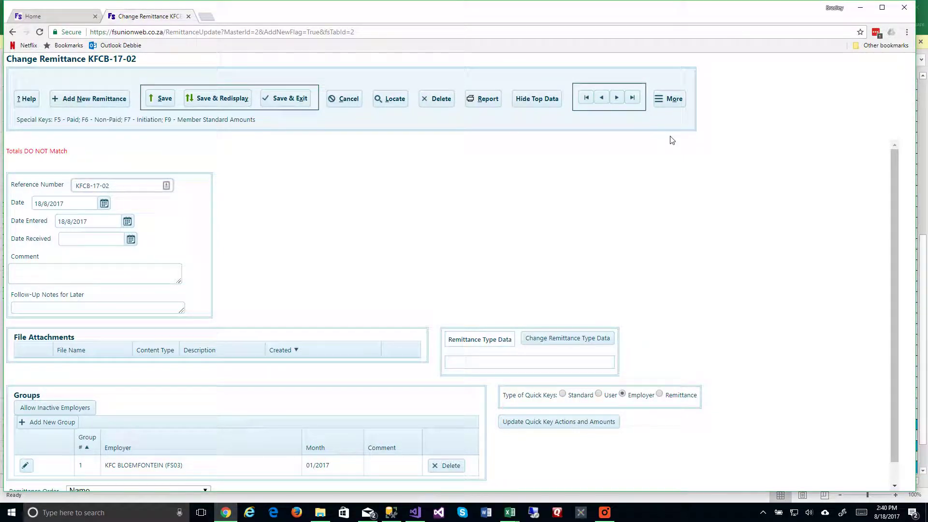
{"action": "left_click", "coordinate": [675, 106]}
{"action": "left_click", "coordinate": [506, 516]}
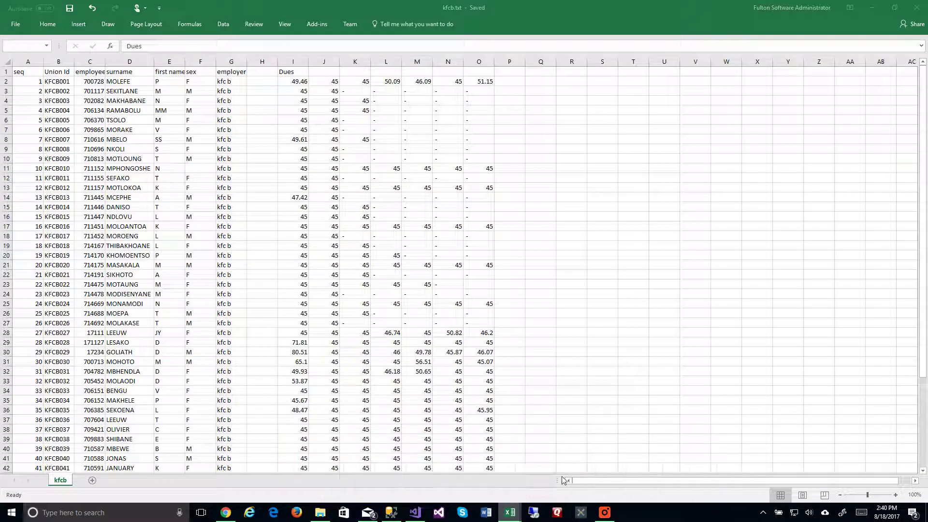
Step: In kfcb.txt, move the Dues heading from cell I1 to J1 and check the dues values
{"action": "left_click", "coordinate": [563, 480]}
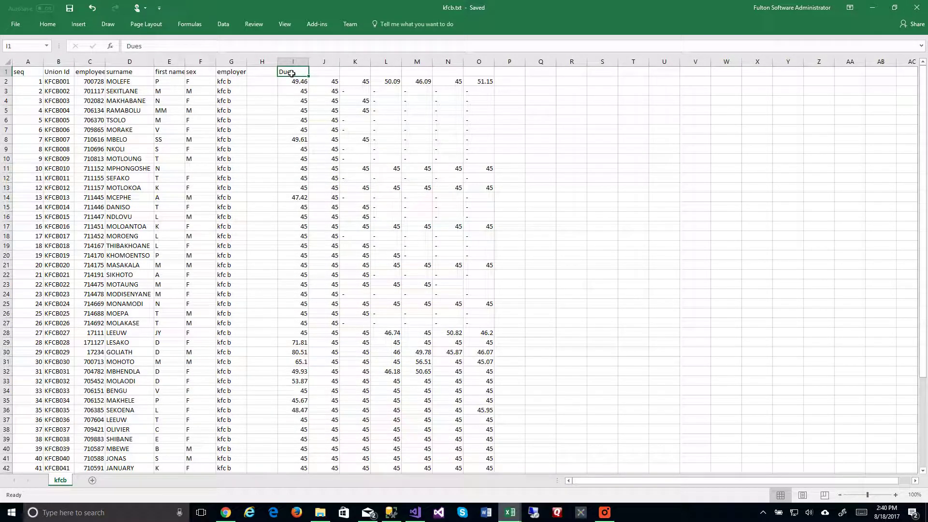
{"action": "key", "text": "Delete"}
{"action": "key", "text": "Right"}
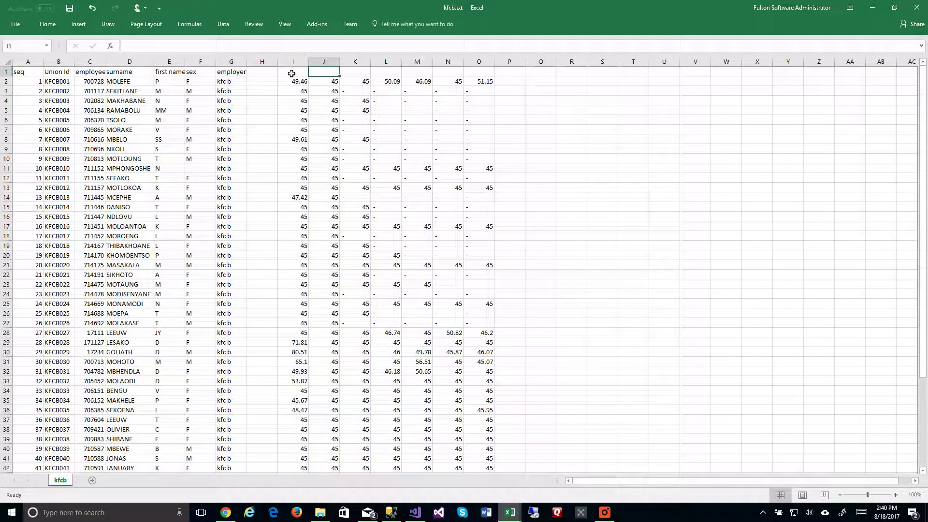
{"action": "type", "text": "Dues"}
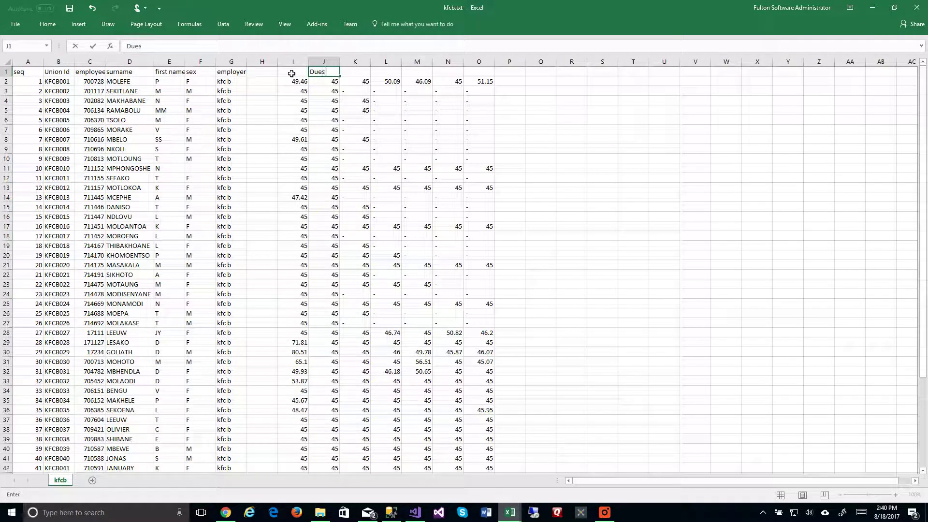
{"action": "key", "text": "Return"}
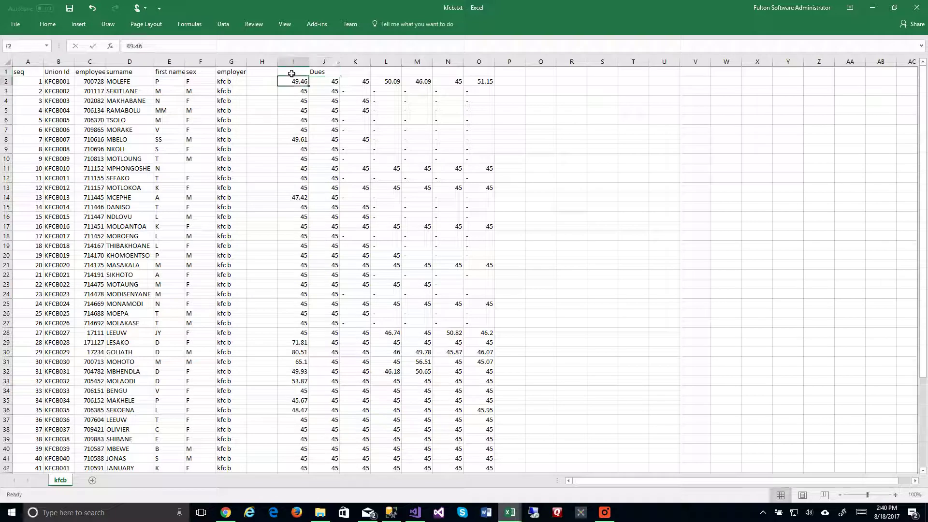
{"action": "key", "text": "Left"}
{"action": "left_click", "coordinate": [329, 102]}
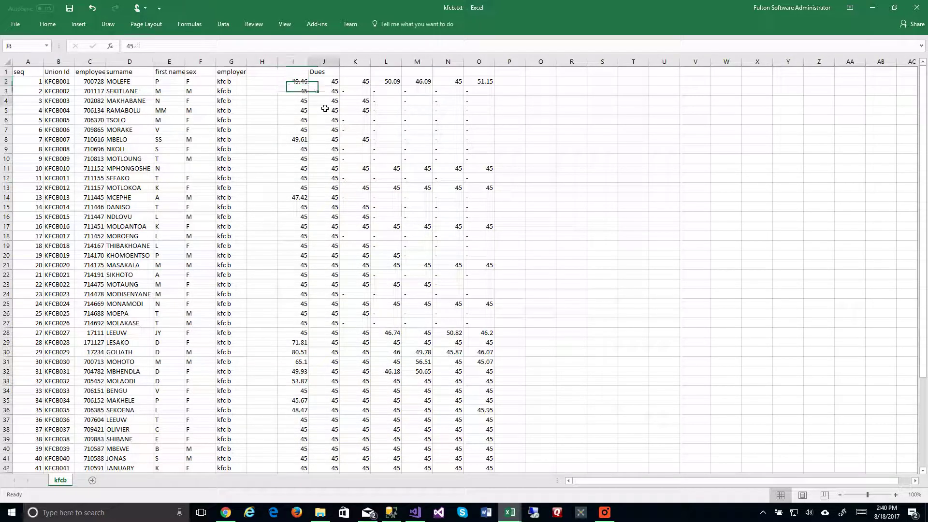
{"action": "left_click", "coordinate": [298, 94]}
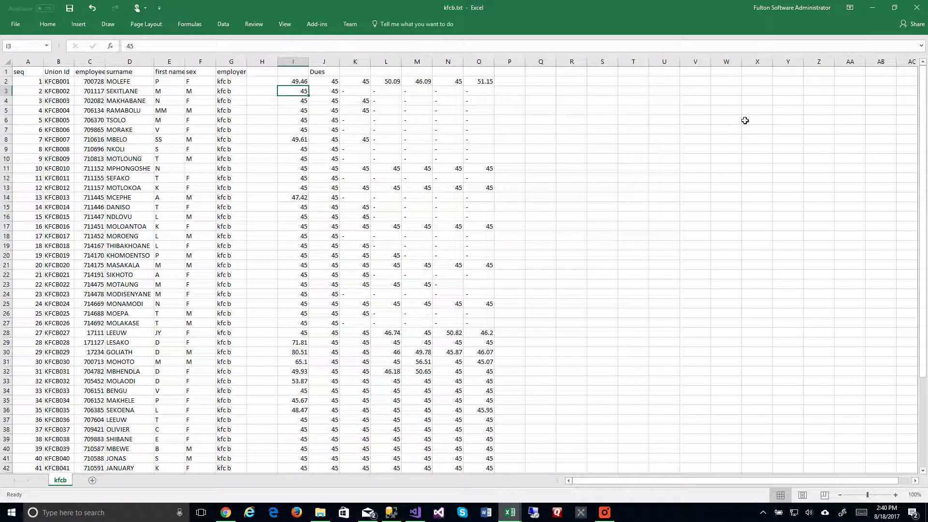
Step: Return from the kfcb.txt worksheet to the KFCB-17-02 remittance page in the browser
{"action": "key", "text": "alt+Tab"}
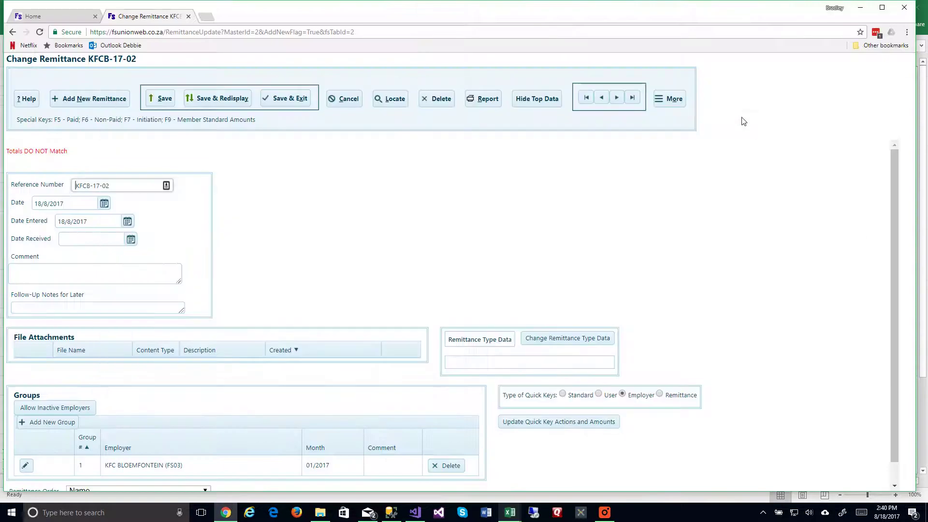
{"action": "key", "text": "alt+Tab"}
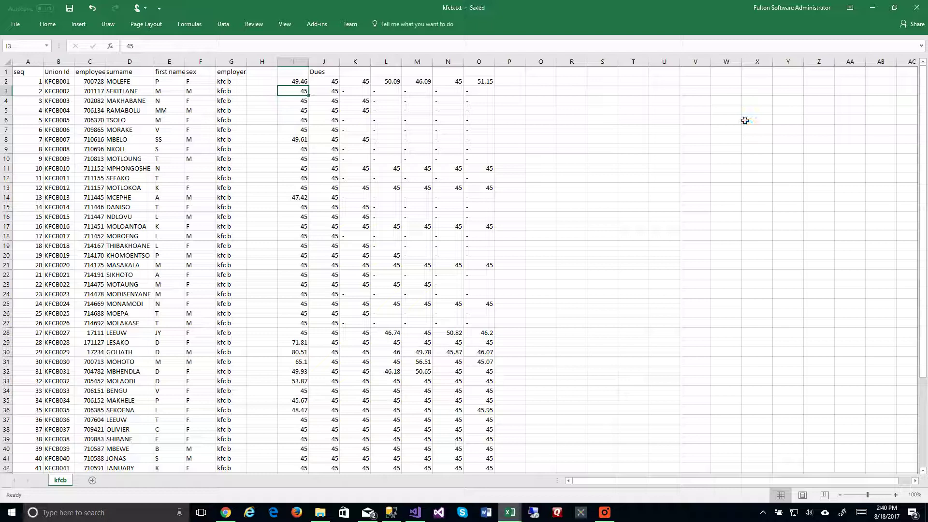
{"action": "left_click", "coordinate": [741, 120]}
{"action": "key", "text": "alt+Tab"}
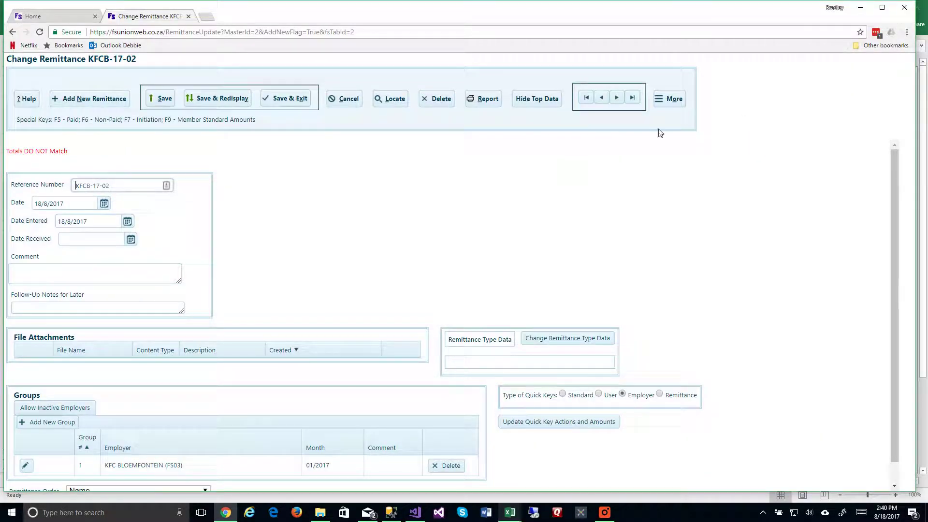
Step: Run 1-Build the list of payments from the More menu so the totals match
{"action": "scroll", "coordinate": [643, 156], "scroll_direction": "down", "scroll_amount": 1}
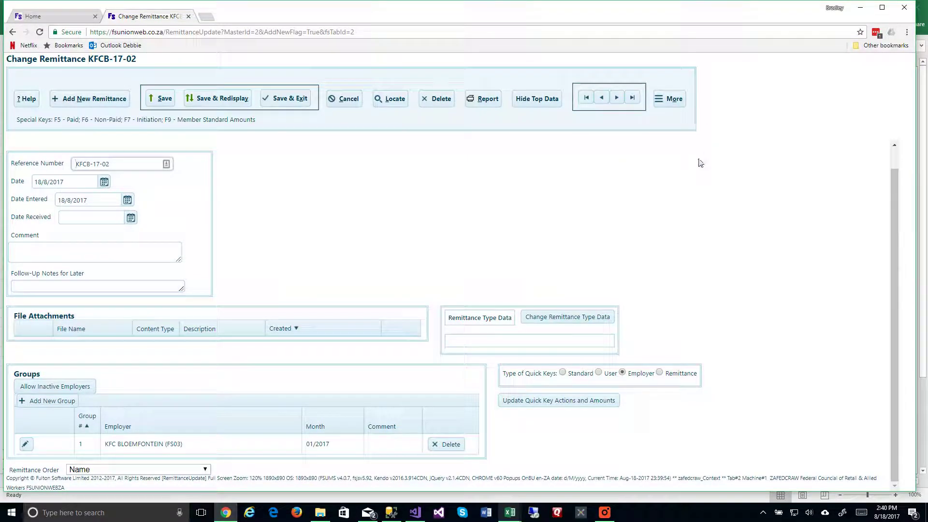
{"action": "left_click", "coordinate": [674, 102]}
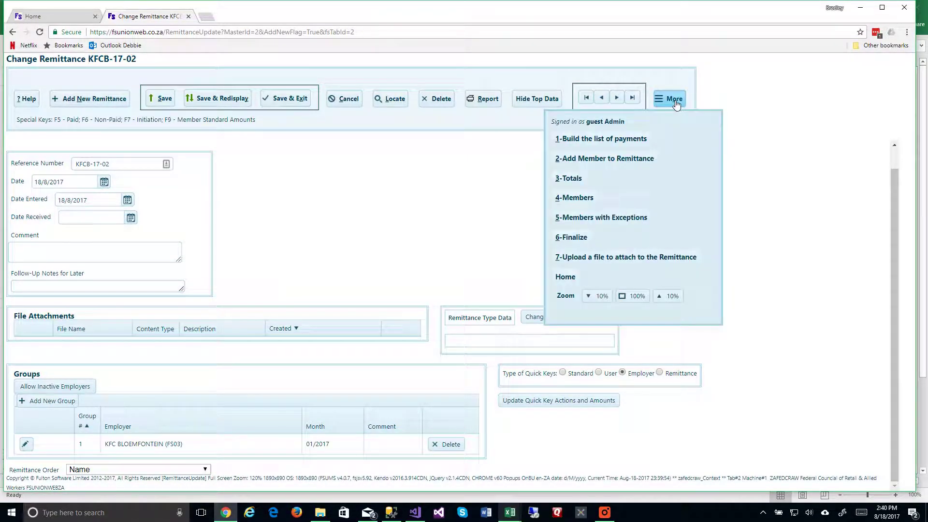
{"action": "left_click", "coordinate": [626, 144]}
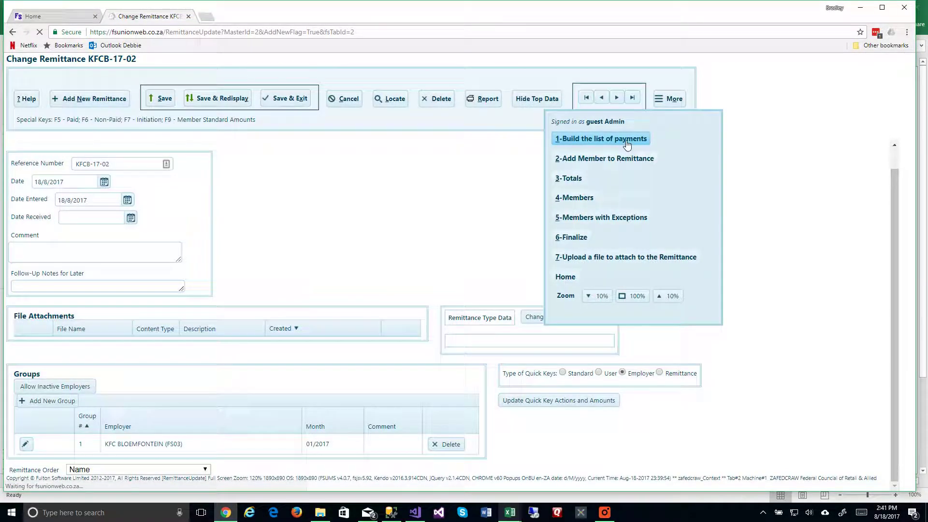
{"action": "right_click", "coordinate": [786, 273]}
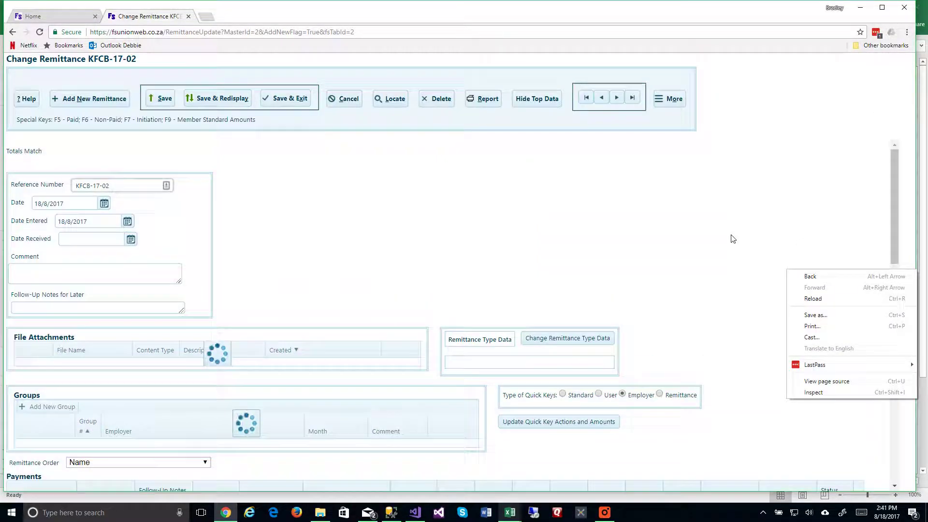
{"action": "left_click", "coordinate": [732, 239]}
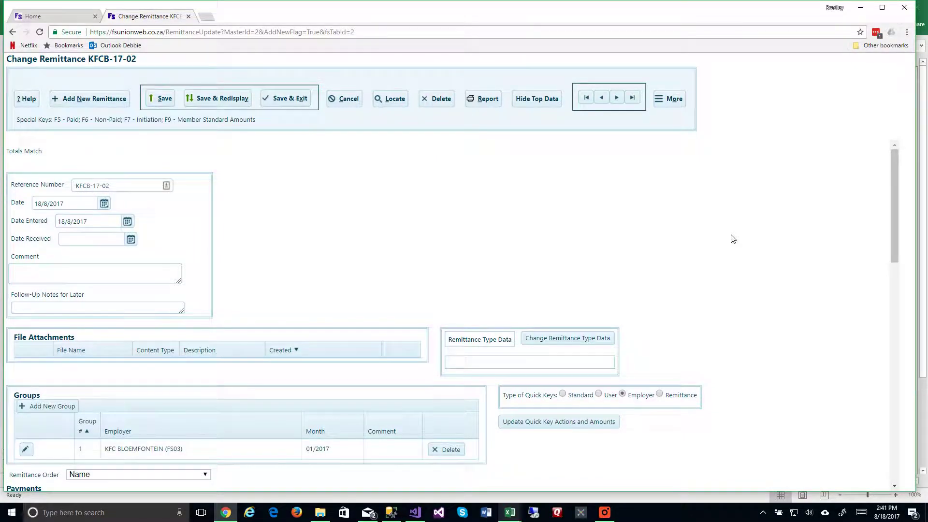
Step: Cancel editing the first payment row and choose 4-Import Payments from the More menu
{"action": "scroll", "coordinate": [732, 239], "scroll_direction": "down", "scroll_amount": 5}
{"action": "scroll", "coordinate": [732, 239], "scroll_direction": "down", "scroll_amount": 3}
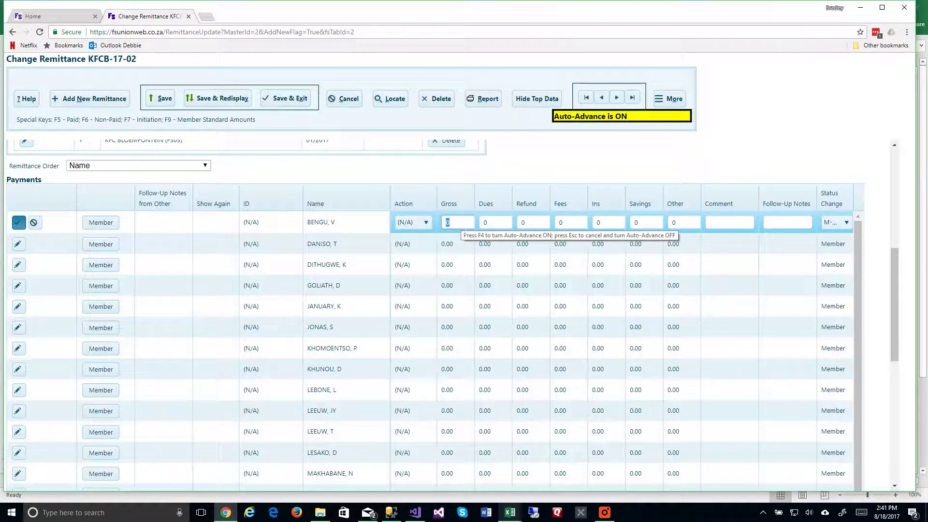
{"action": "key", "text": "Escape"}
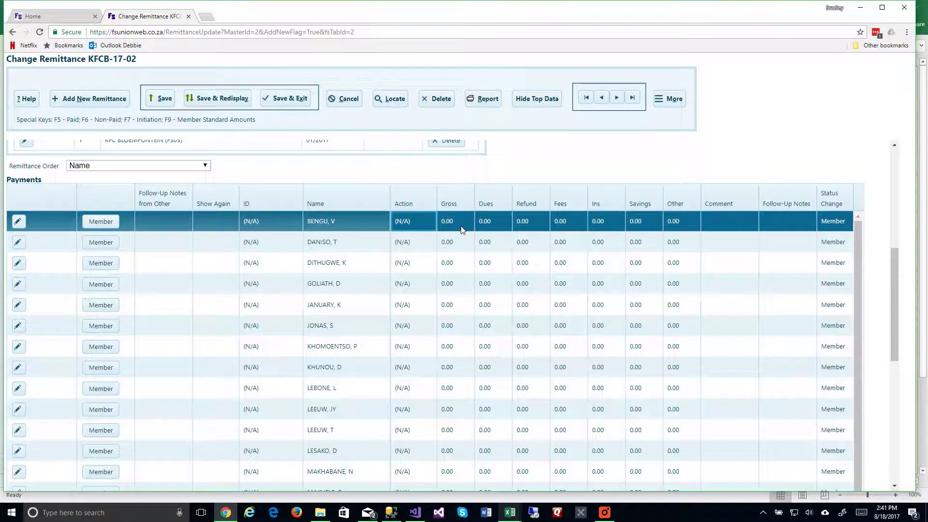
{"action": "left_click", "coordinate": [681, 100]}
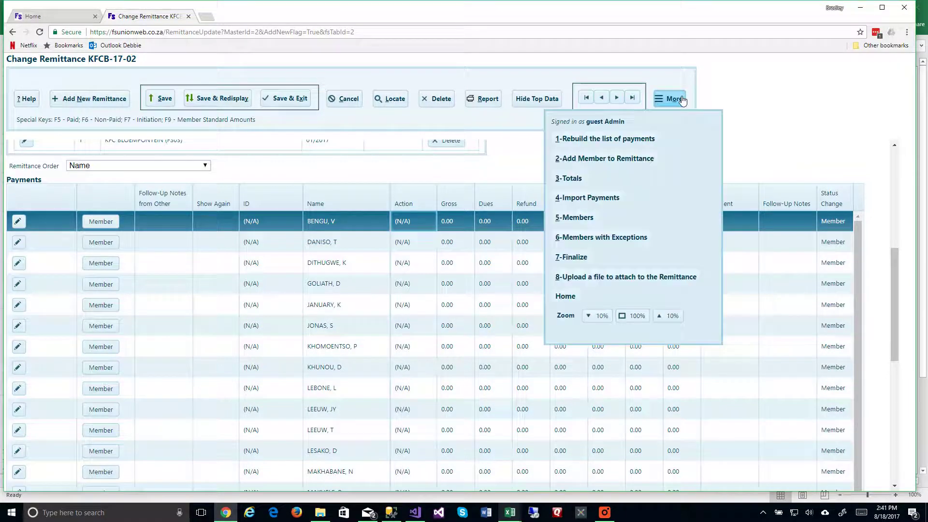
{"action": "left_click", "coordinate": [611, 199]}
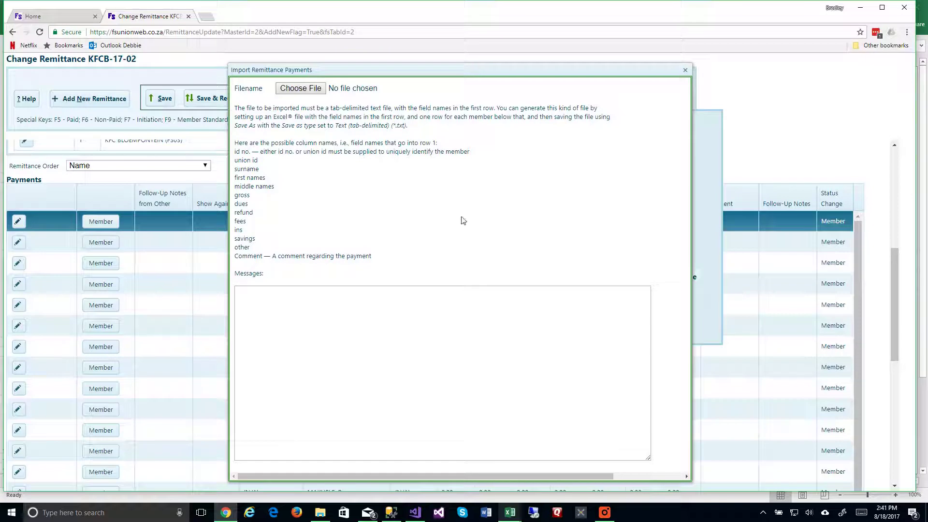
Step: Import kfcb.txt as the payments file and acknowledge the notice about invalid dues on lines 53-54
{"action": "left_click", "coordinate": [305, 88]}
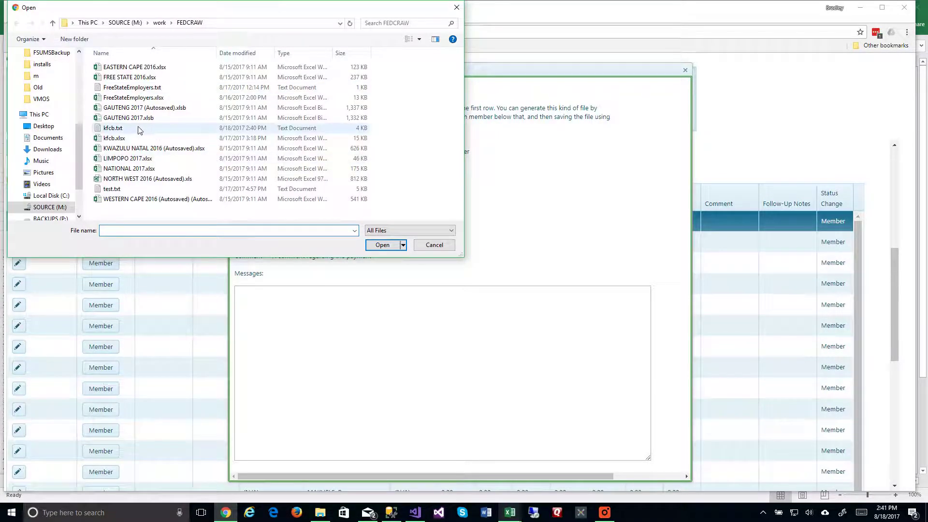
{"action": "key", "text": "Escape"}
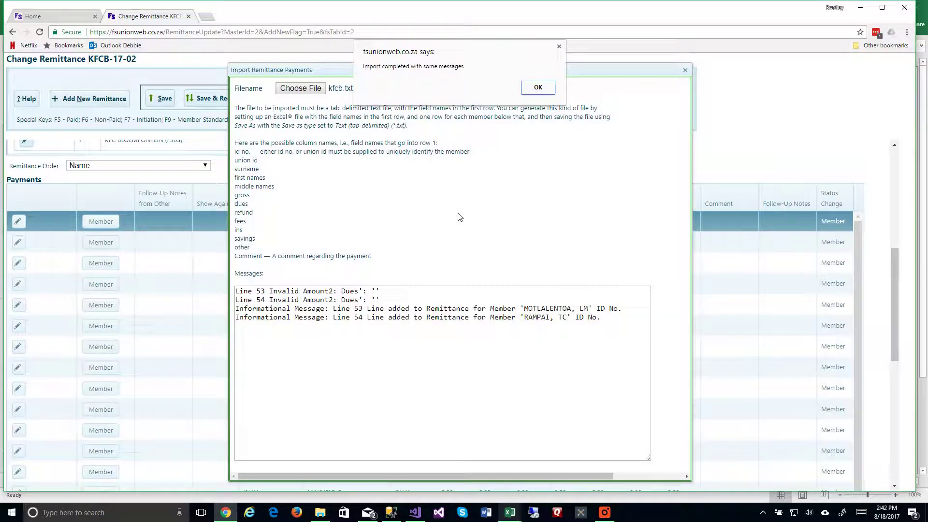
{"action": "left_click", "coordinate": [538, 88]}
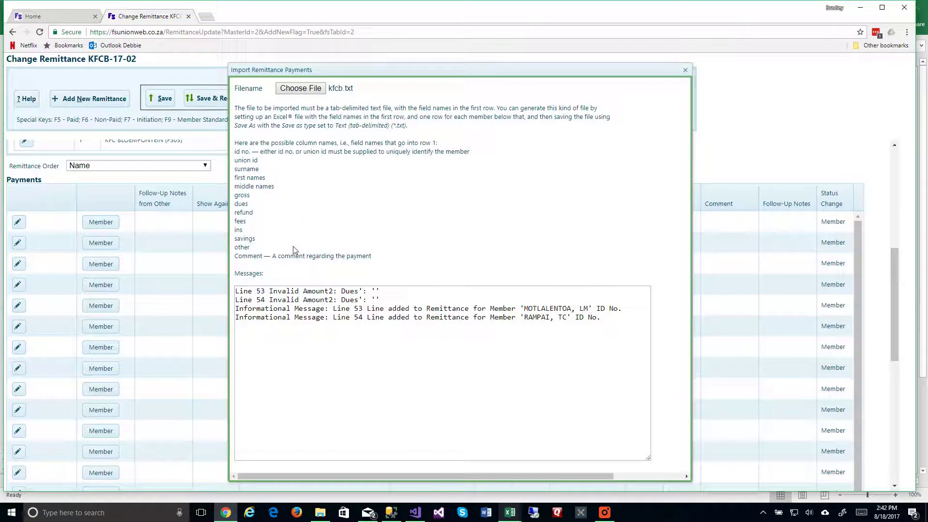
Step: Close the import dialog and review the payments grid showing action P and 45.00 dues
{"action": "left_click", "coordinate": [683, 71]}
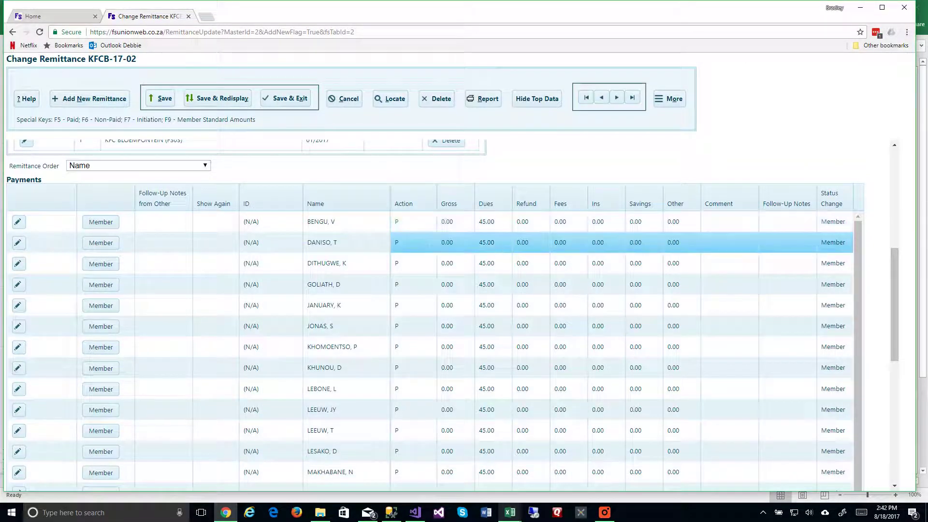
{"action": "scroll", "coordinate": [496, 248], "scroll_direction": "down", "scroll_amount": 1}
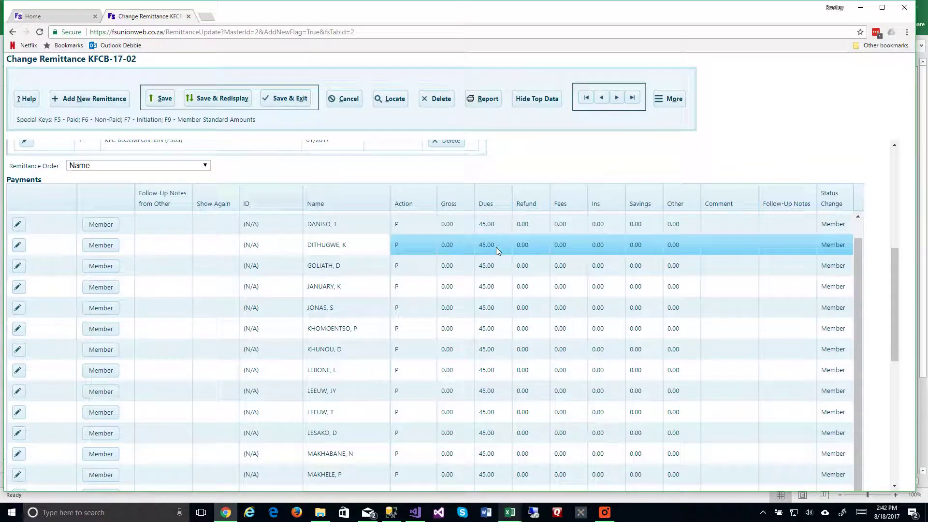
{"action": "scroll", "coordinate": [496, 247], "scroll_direction": "down", "scroll_amount": 10}
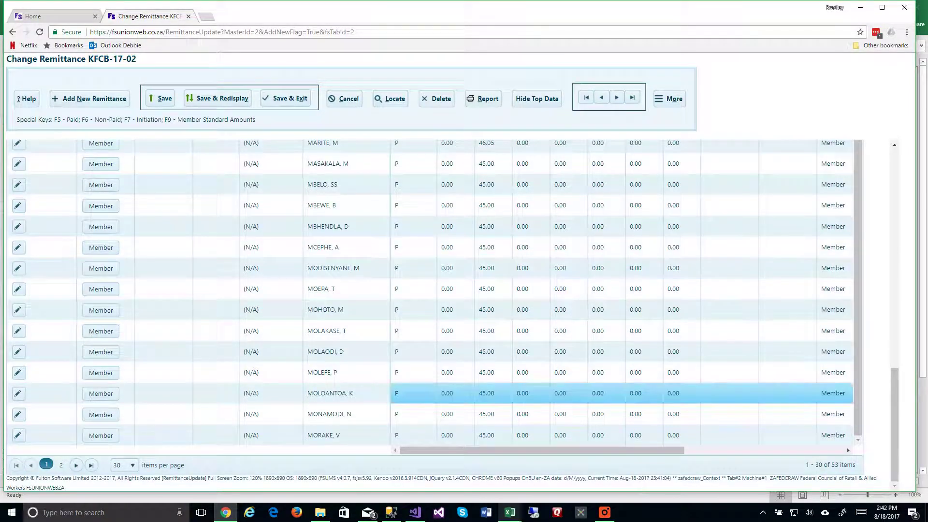
{"action": "left_click", "coordinate": [609, 516]}
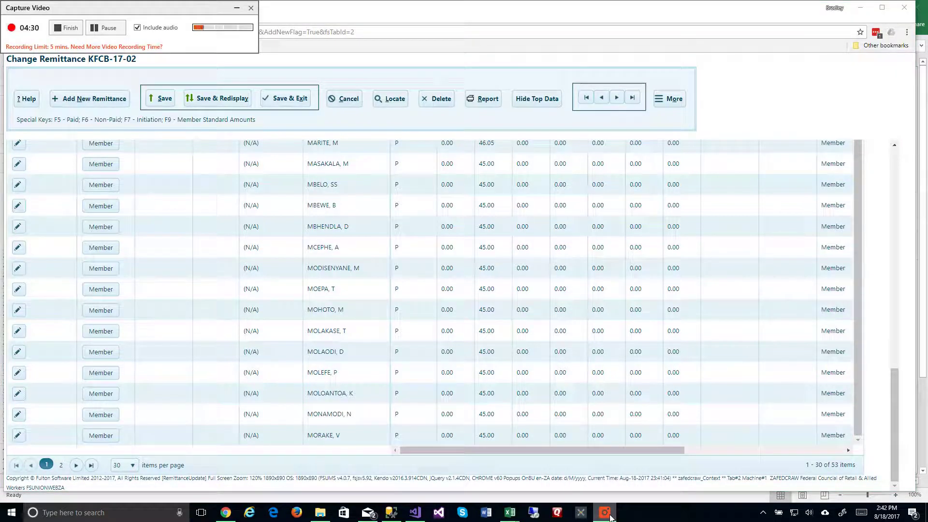